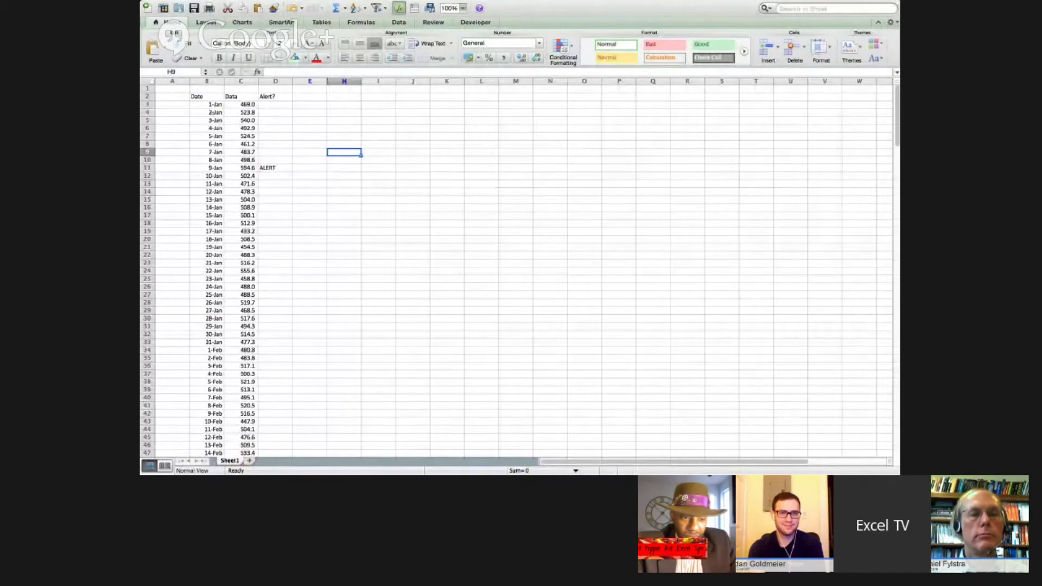
# - Review the daily dates and data values, then zoom the sheet to 200%
pyautogui.click(206, 104)
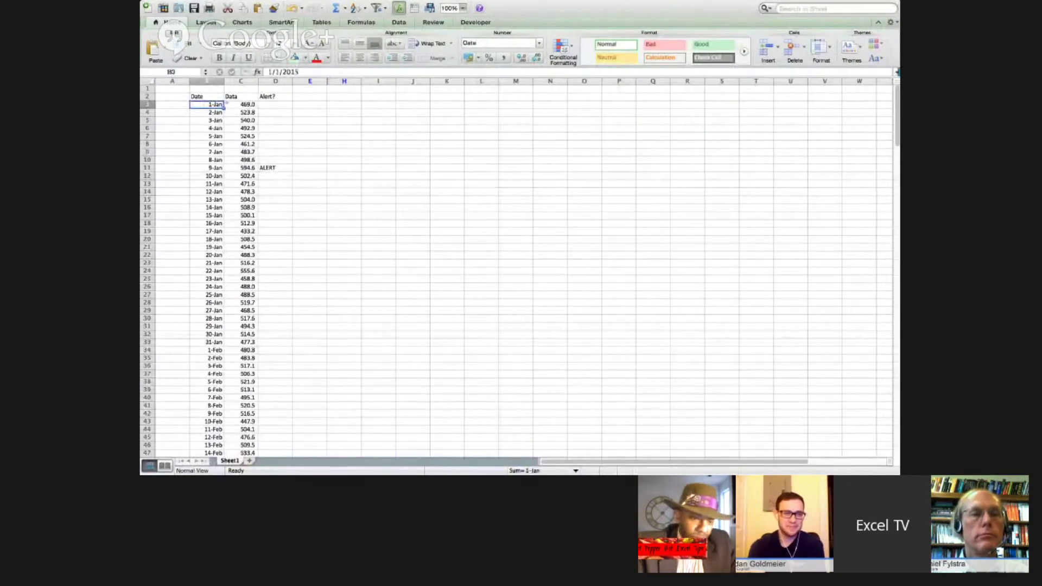
pyautogui.scroll(-7, 199, 215)
pyautogui.scroll(-6, 199, 214)
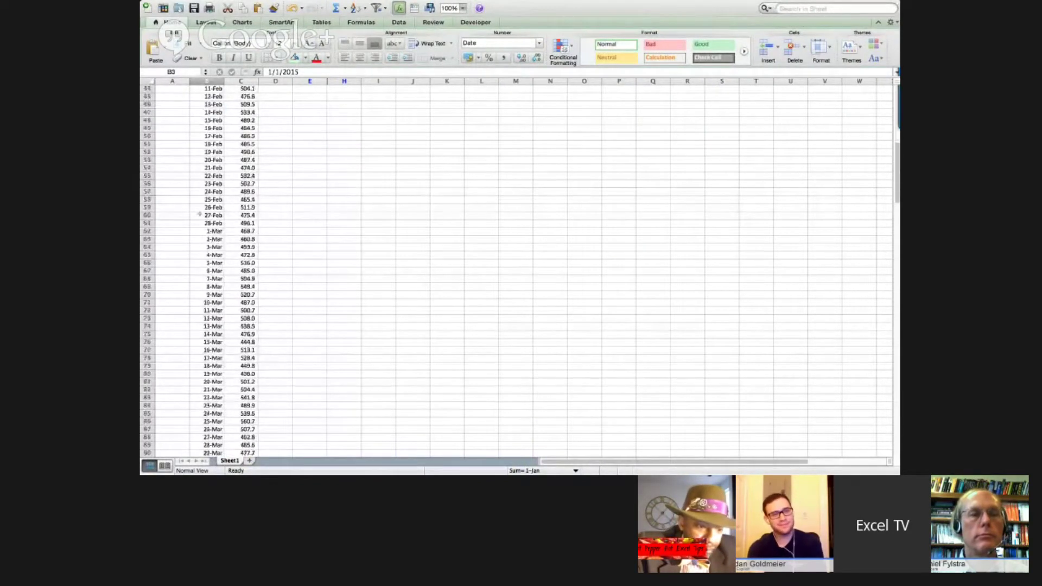
pyautogui.scroll(13, 199, 214)
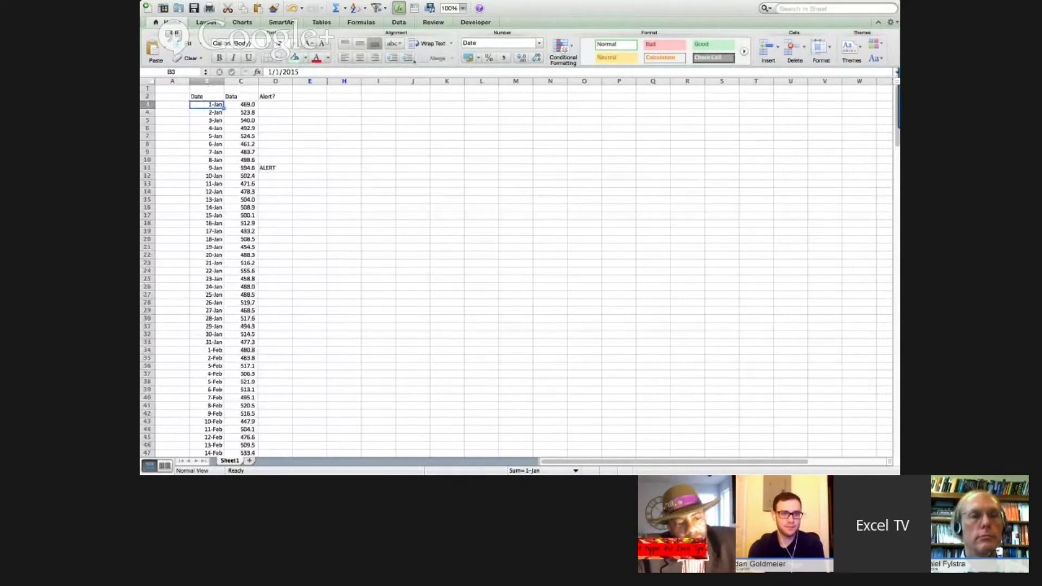
pyautogui.click(463, 8)
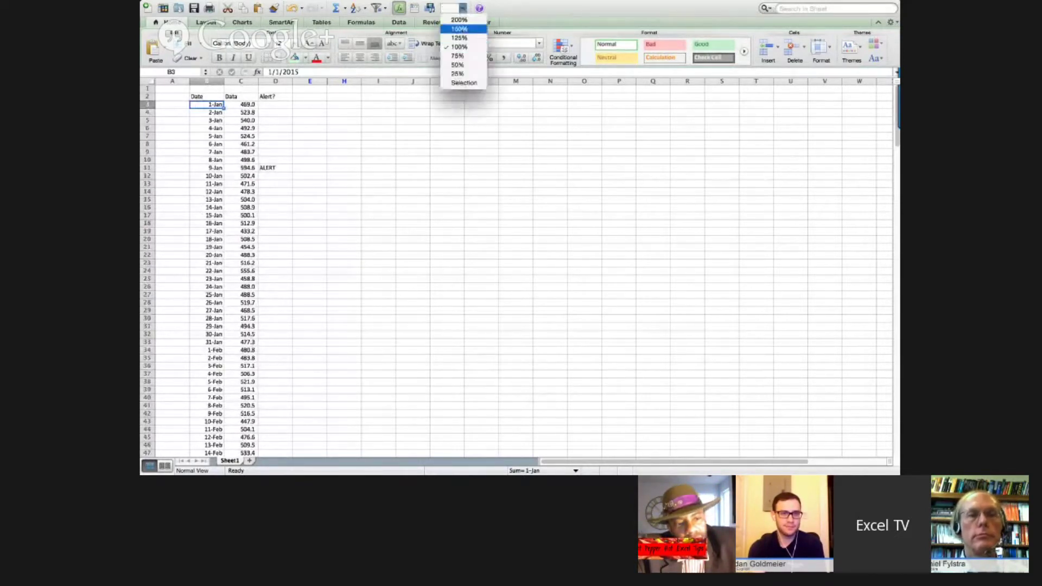
pyautogui.click(459, 20)
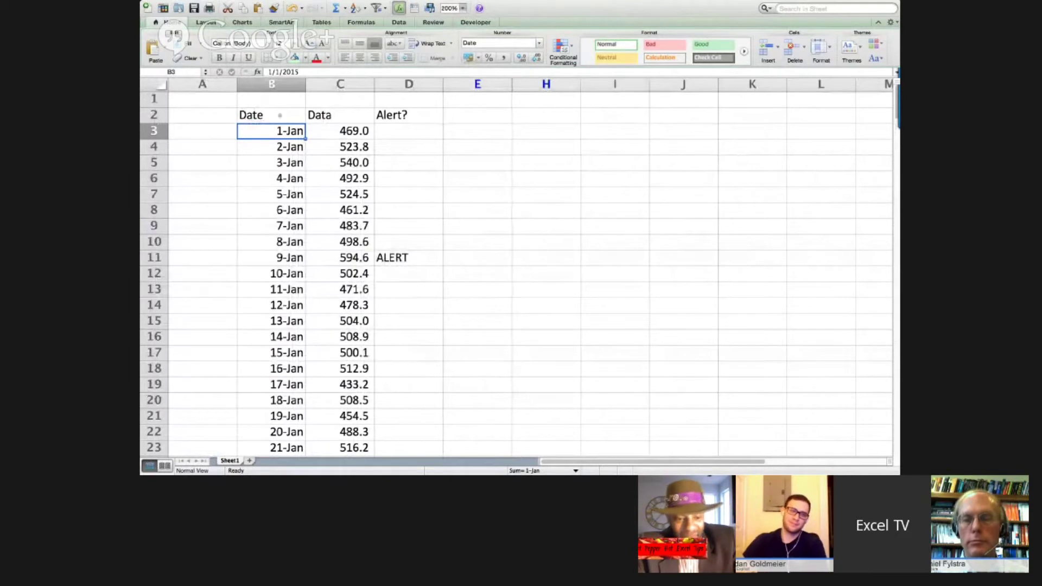
pyautogui.press('Right')
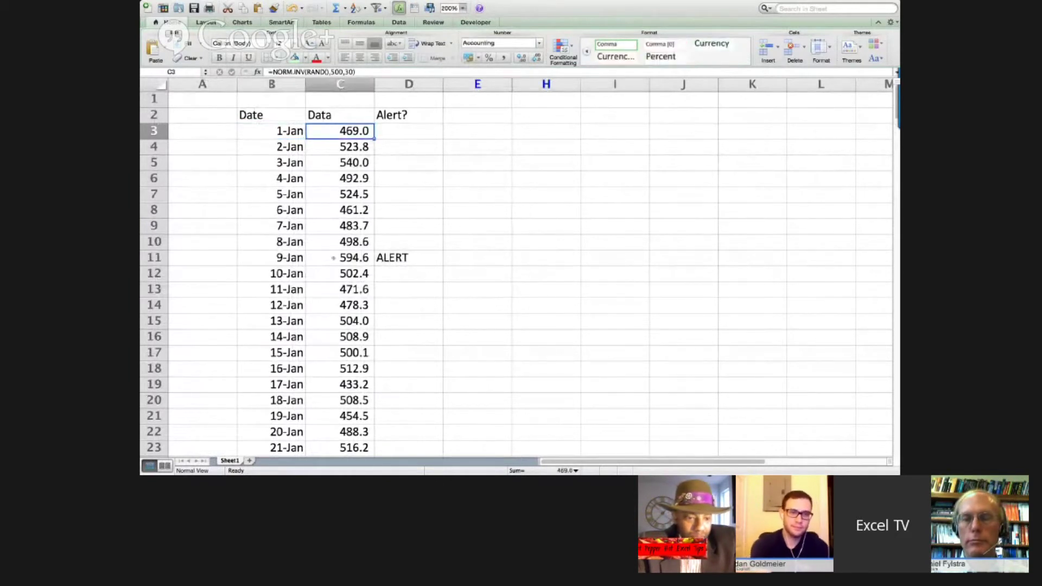
pyautogui.scroll(-20, 332, 325)
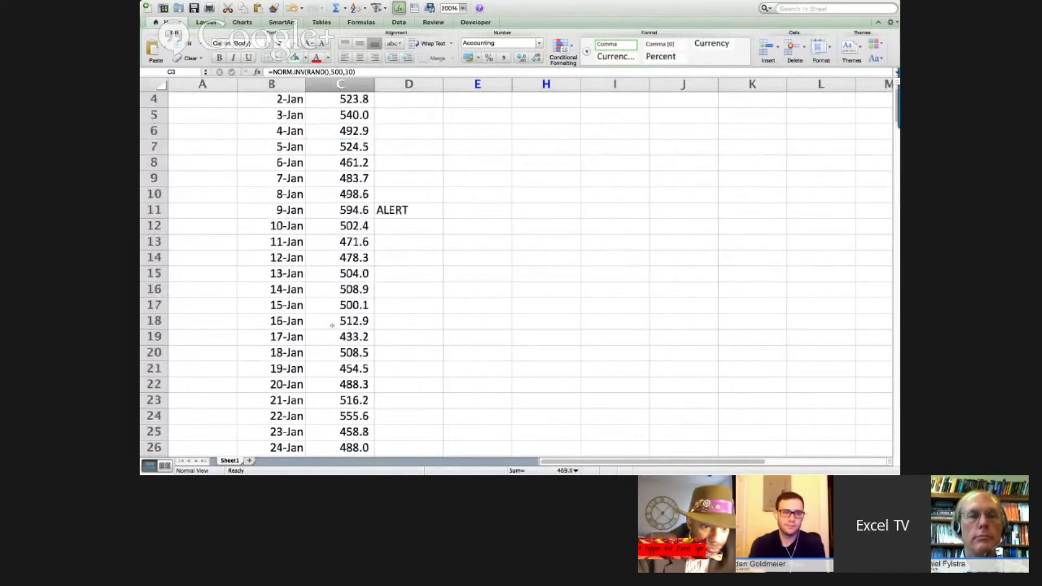
pyautogui.scroll(-20, 332, 325)
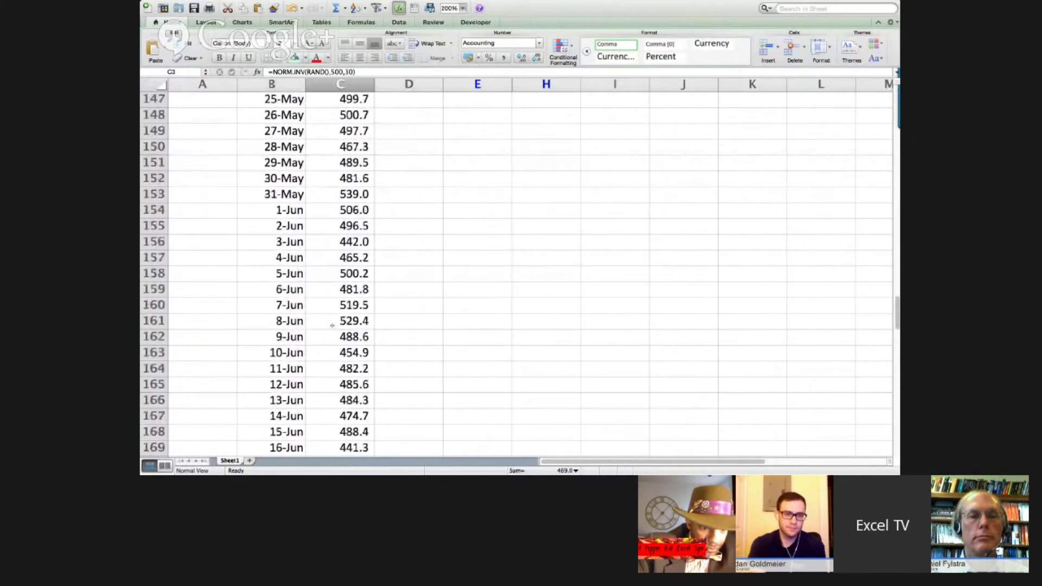
pyautogui.scroll(20, 332, 326)
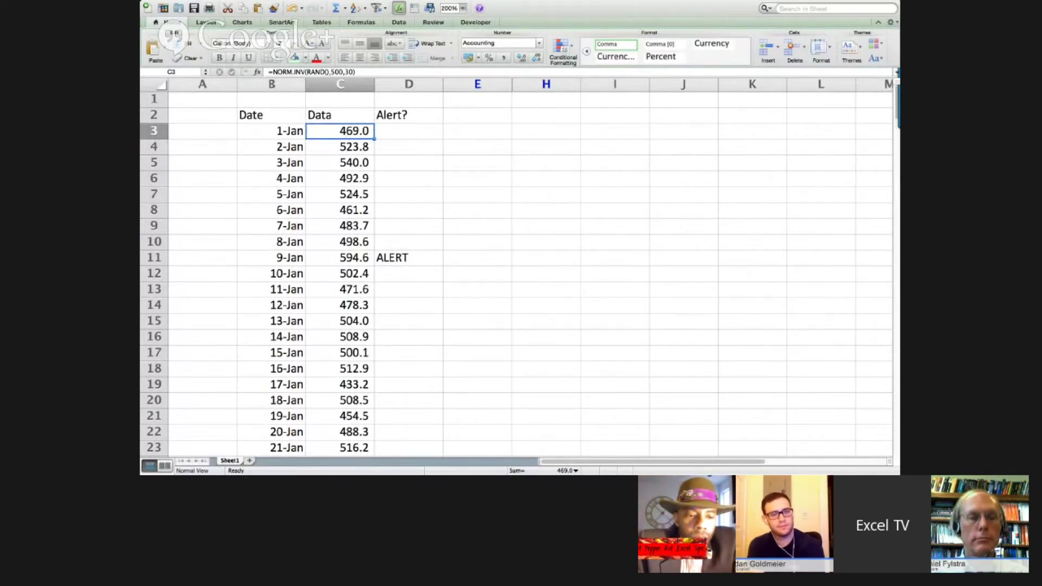
pyautogui.press('Down')
pyautogui.press('Down')
pyautogui.press('Down')
pyautogui.press('Down')
pyautogui.press('Up')
pyautogui.click(347, 147)
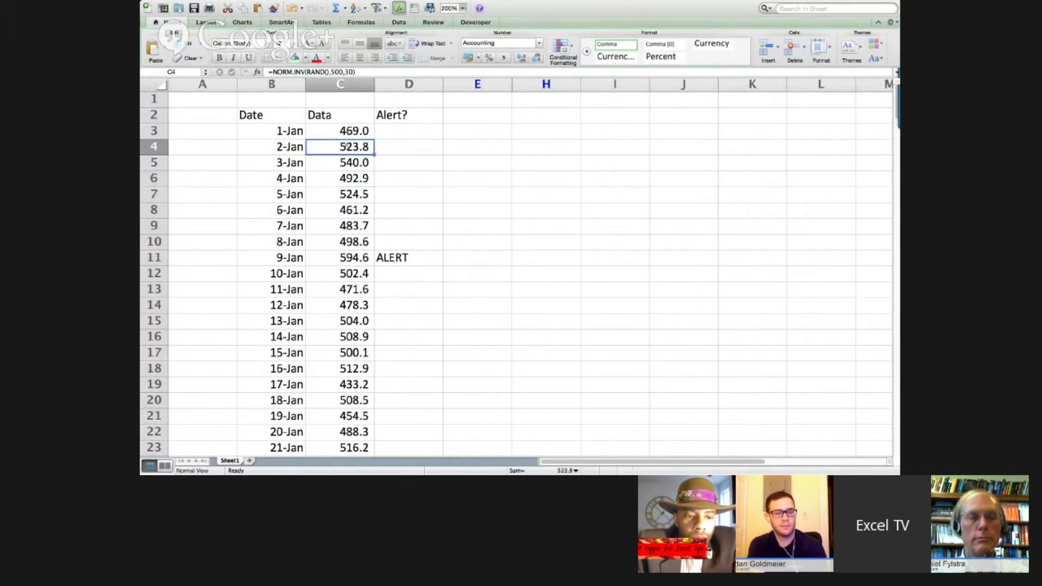
pyautogui.press('Up')
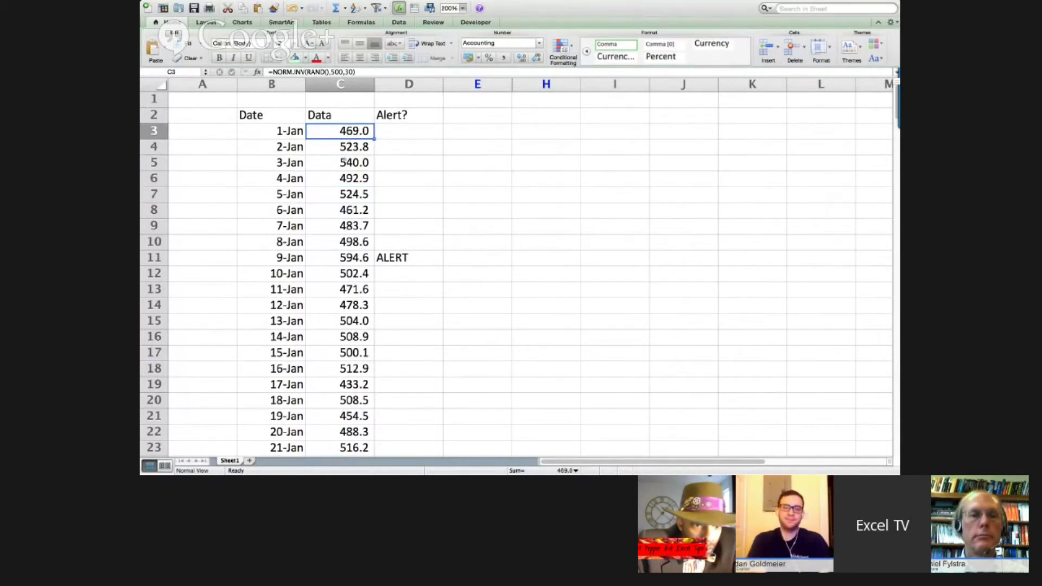
pyautogui.click(343, 161)
pyautogui.click(345, 134)
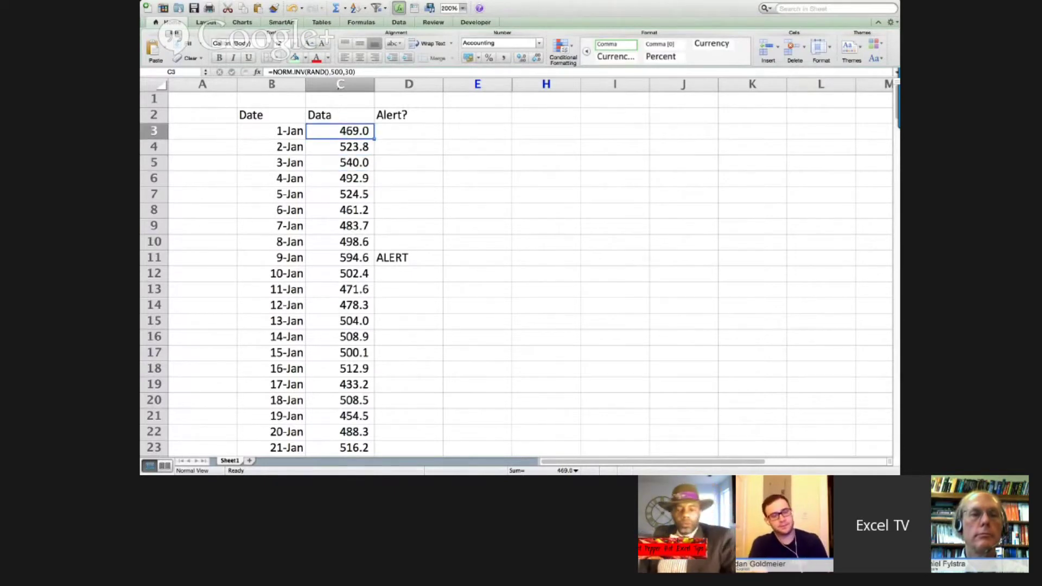
pyautogui.click(341, 84)
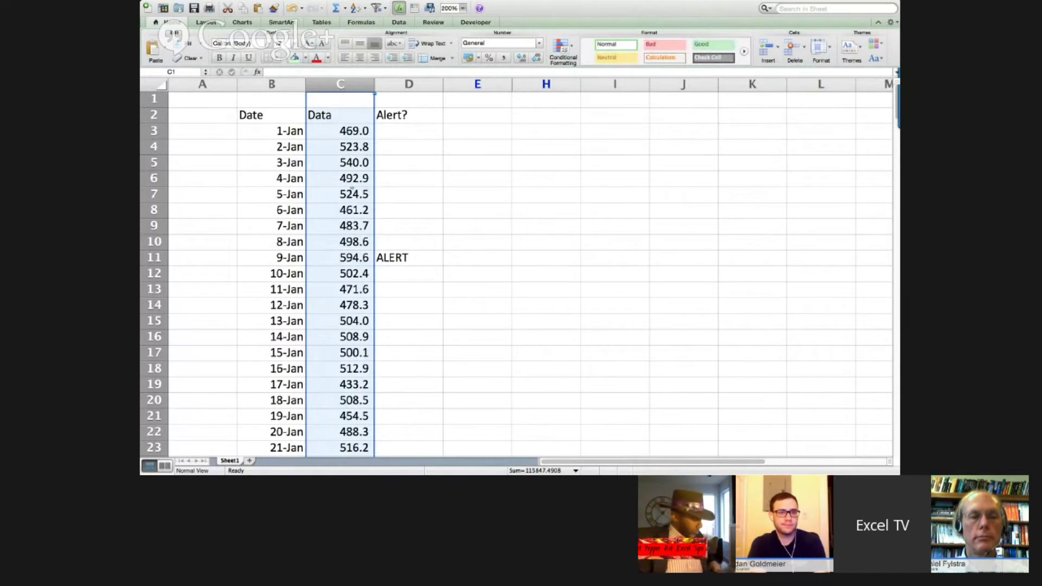
pyautogui.click(368, 189)
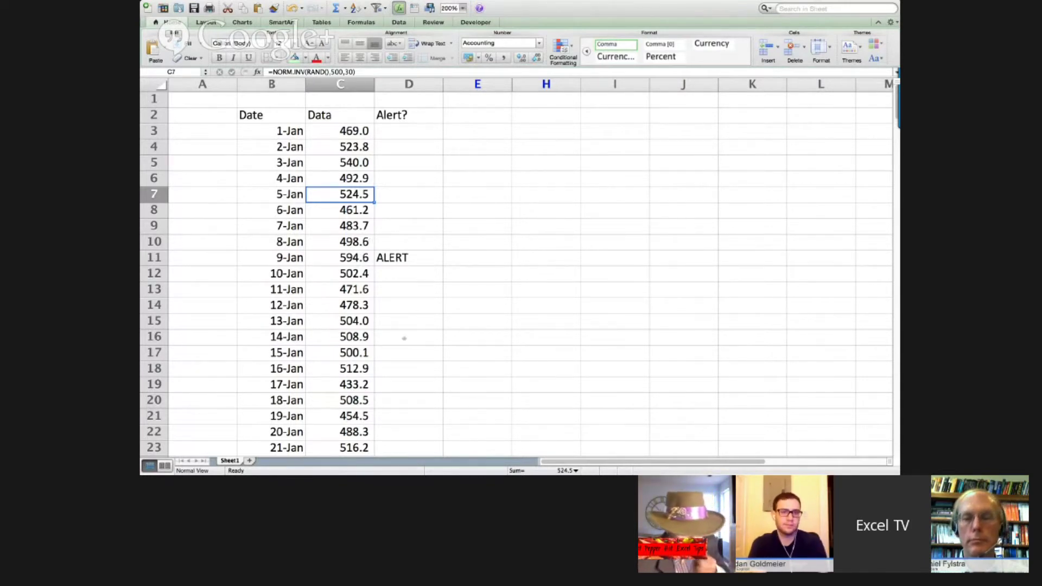
pyautogui.scroll(-20, 404, 338)
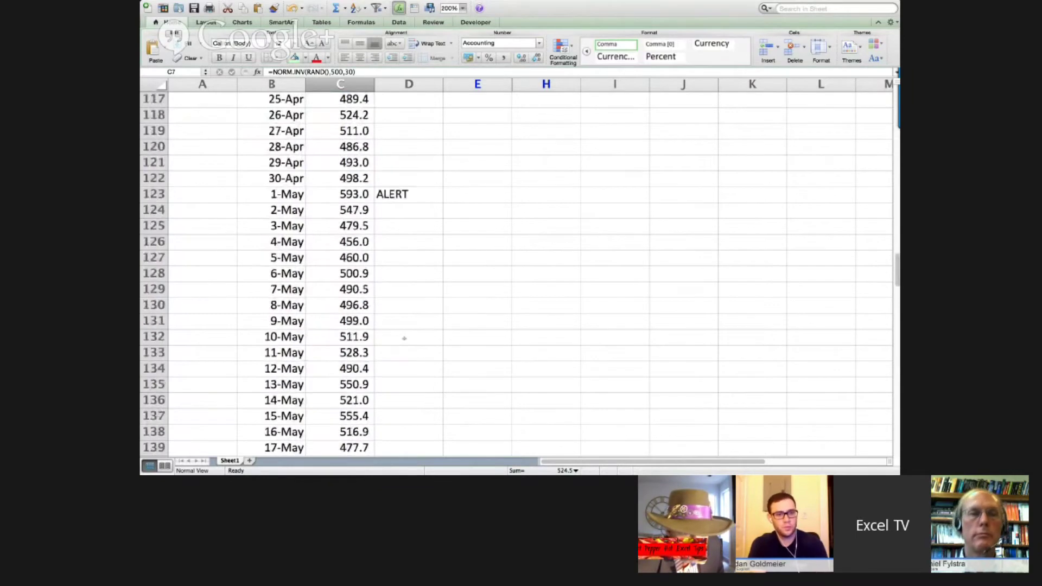
pyautogui.scroll(-1, 404, 338)
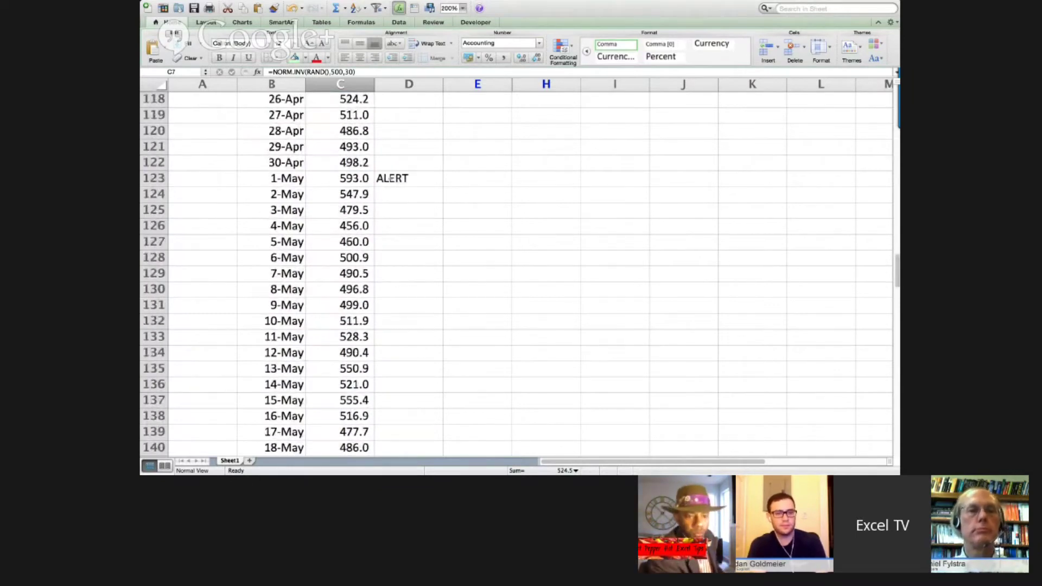
pyautogui.scroll(20, 398, 213)
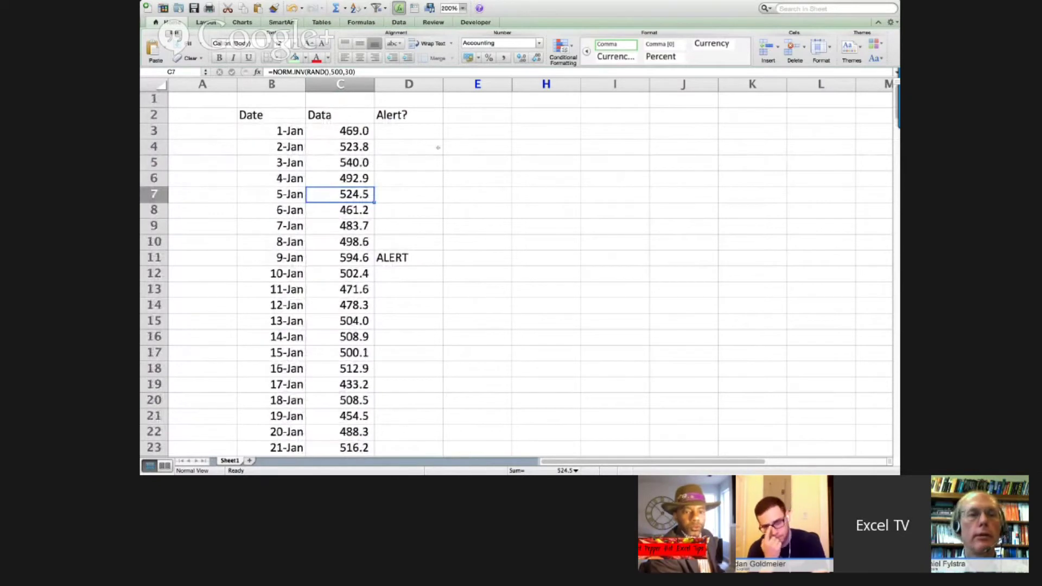
# - Unhide the hidden statistics columns within the E:H range
pyautogui.click(478, 131)
pyautogui.moveTo(509, 84); pyautogui.dragTo(529, 85)
pyautogui.rightClick(529, 86)
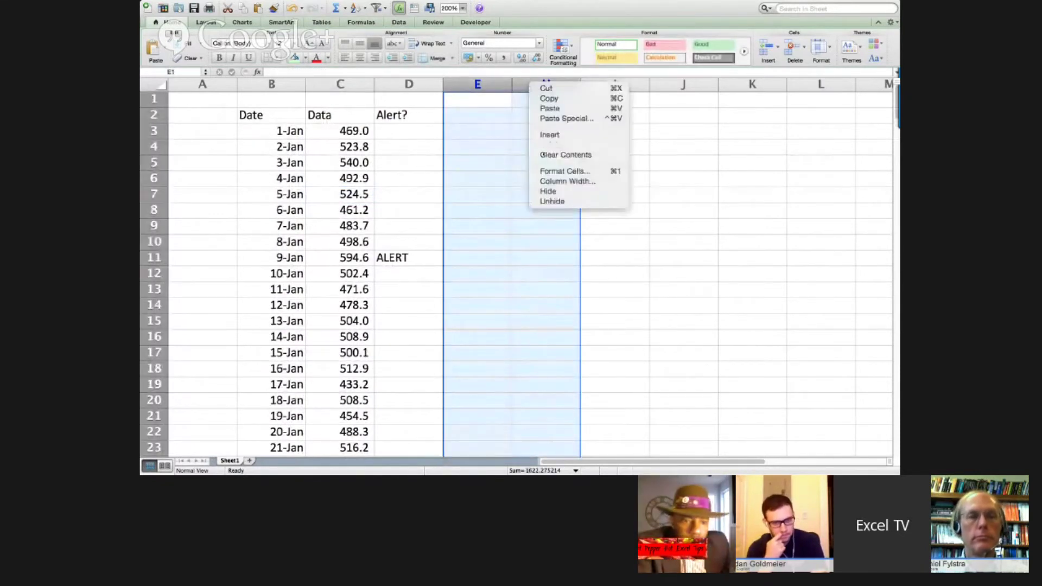
pyautogui.click(549, 201)
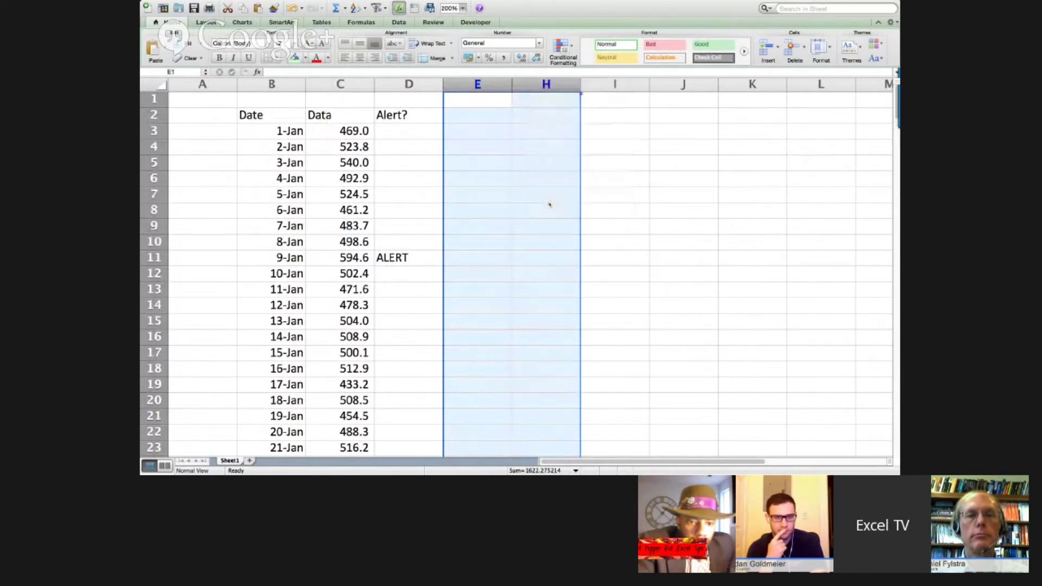
pyautogui.click(566, 198)
# - Inspect the Mean, =STDEV(C3:C127) standard deviation and C3 random-number formulas
pyautogui.click(605, 133)
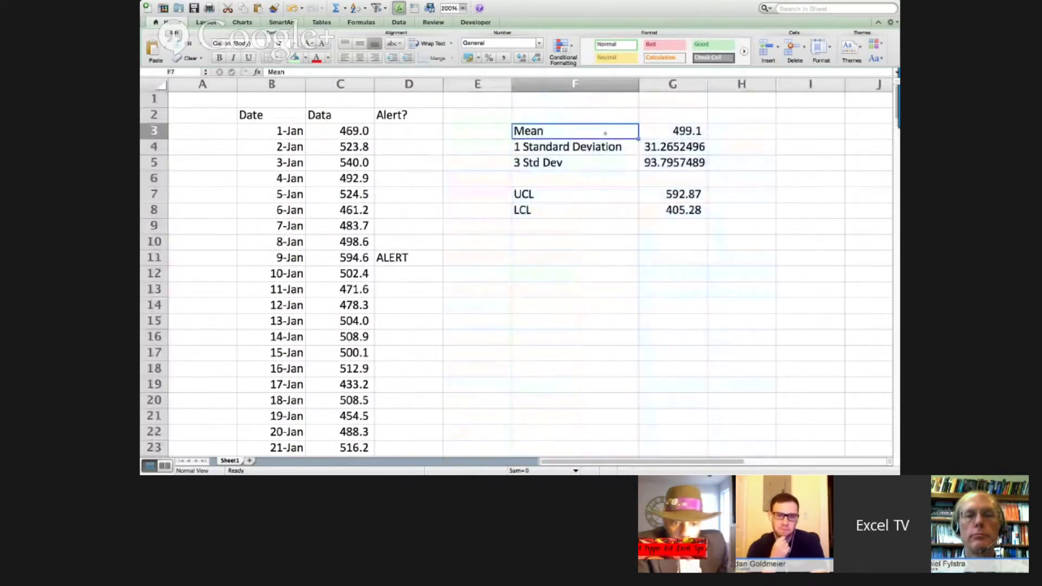
pyautogui.click(673, 132)
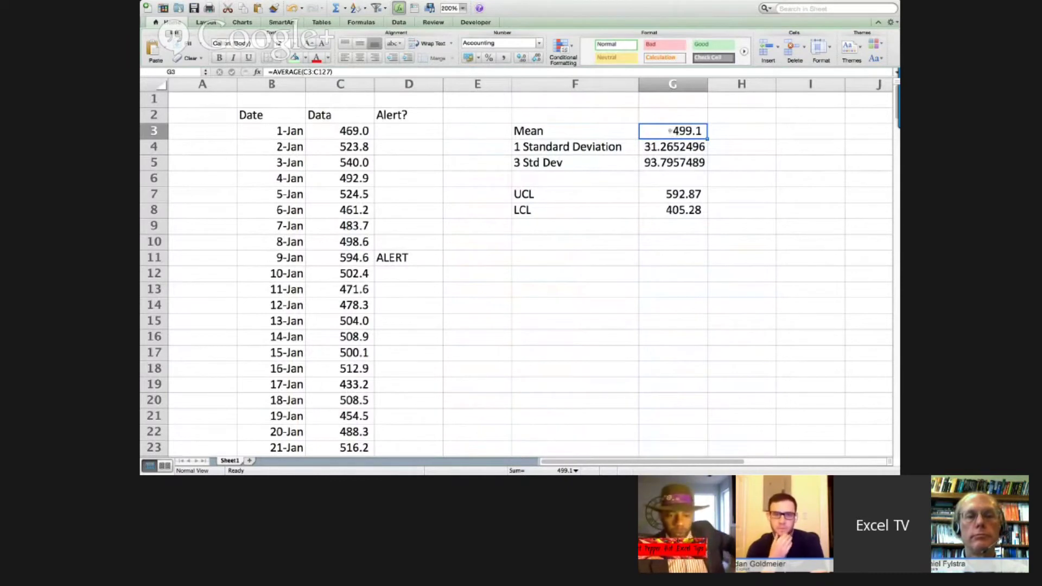
pyautogui.press('Down')
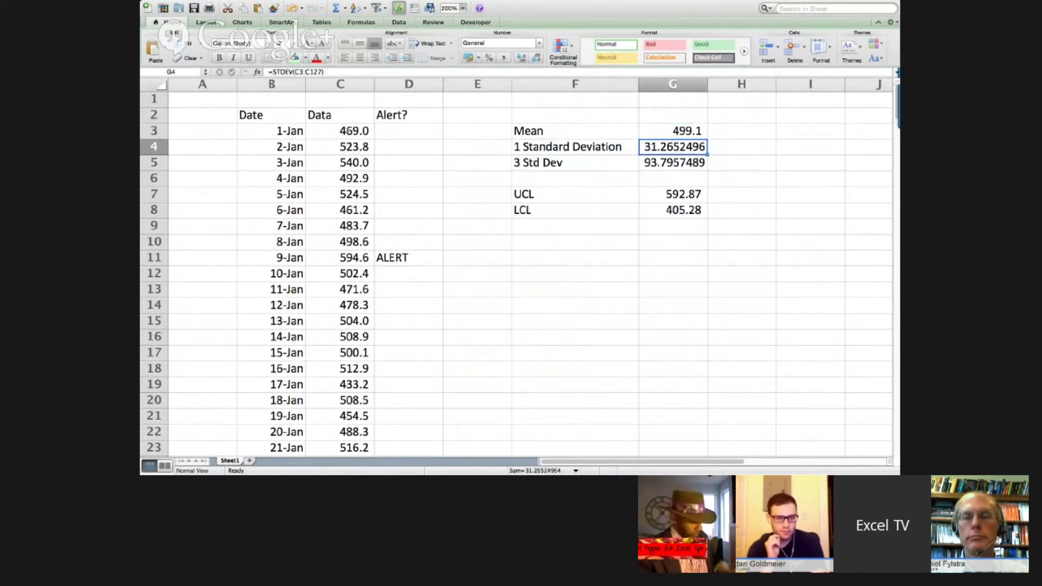
pyautogui.click(342, 130)
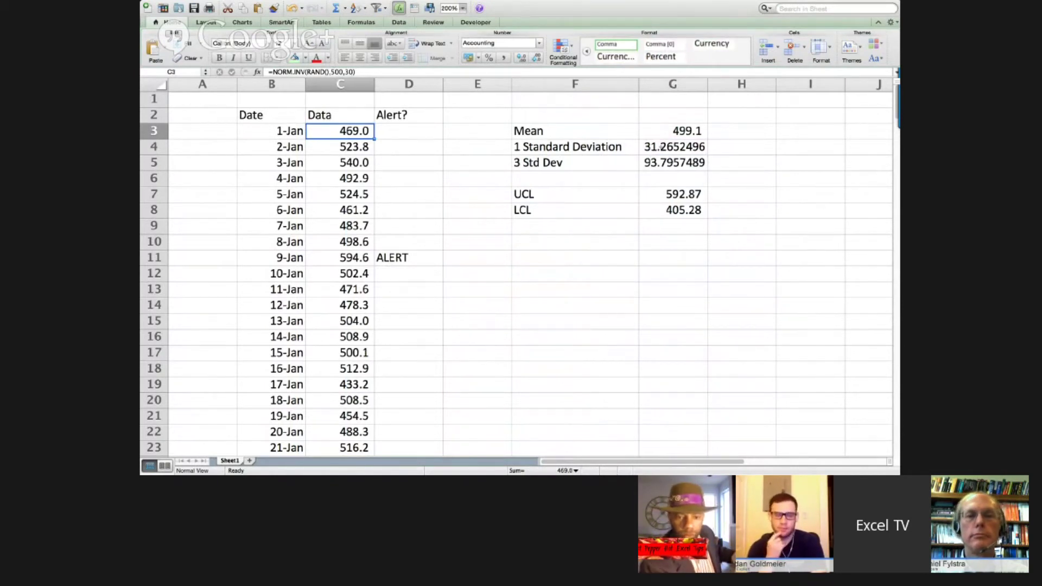
pyautogui.click(661, 147)
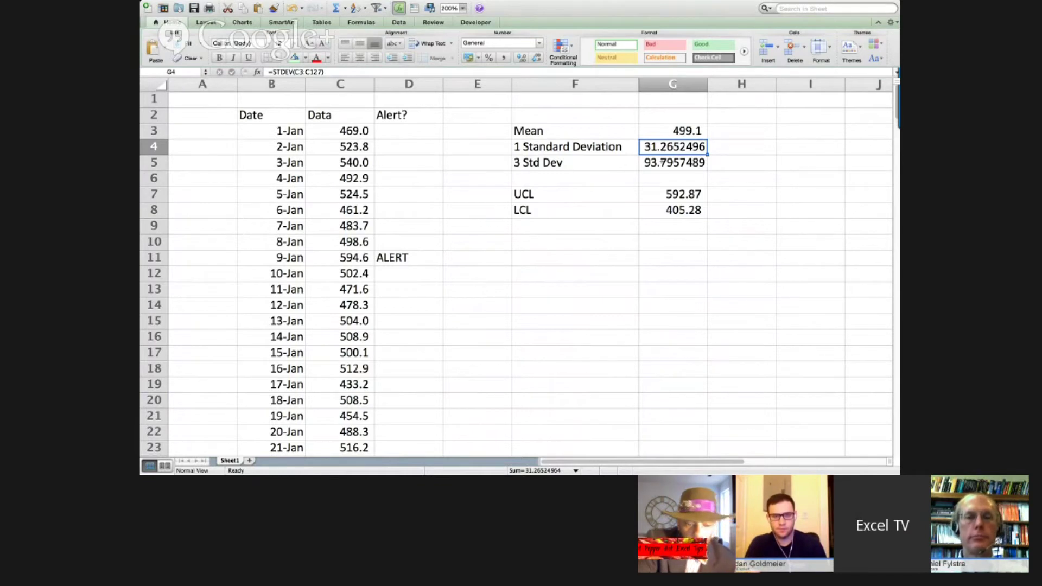
pyautogui.click(598, 166)
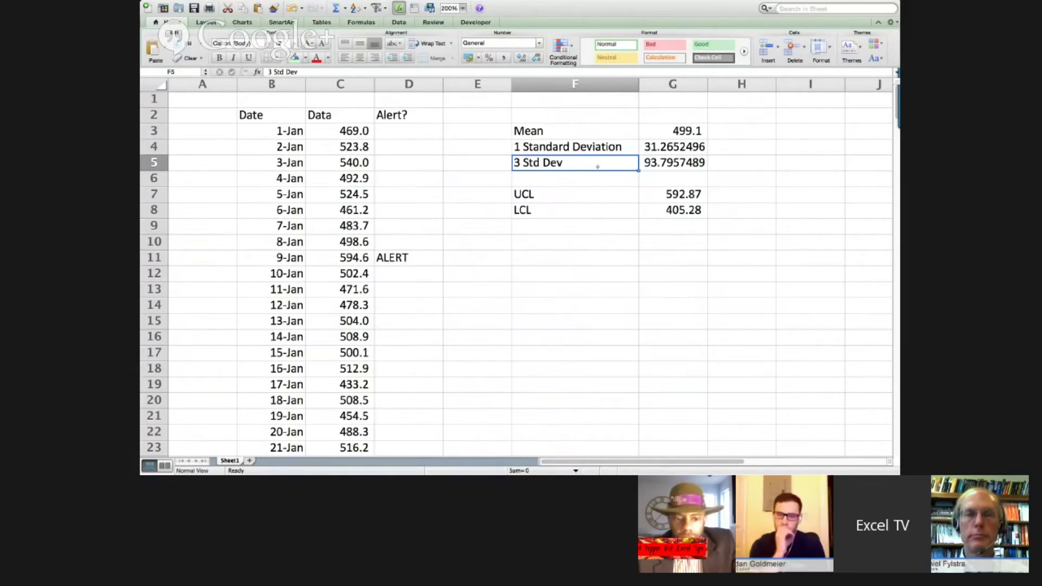
pyautogui.click(660, 164)
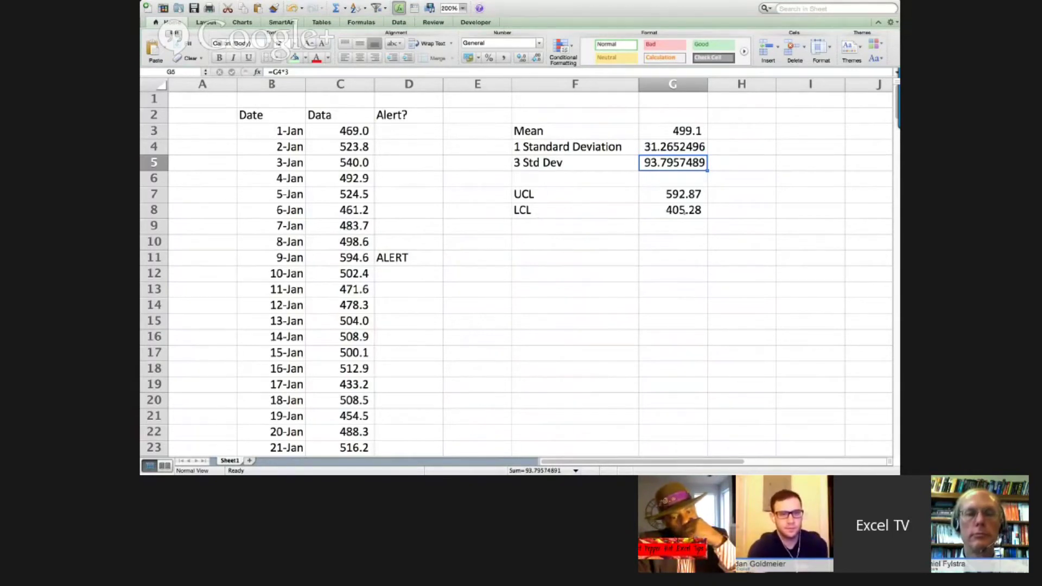
pyautogui.click(660, 199)
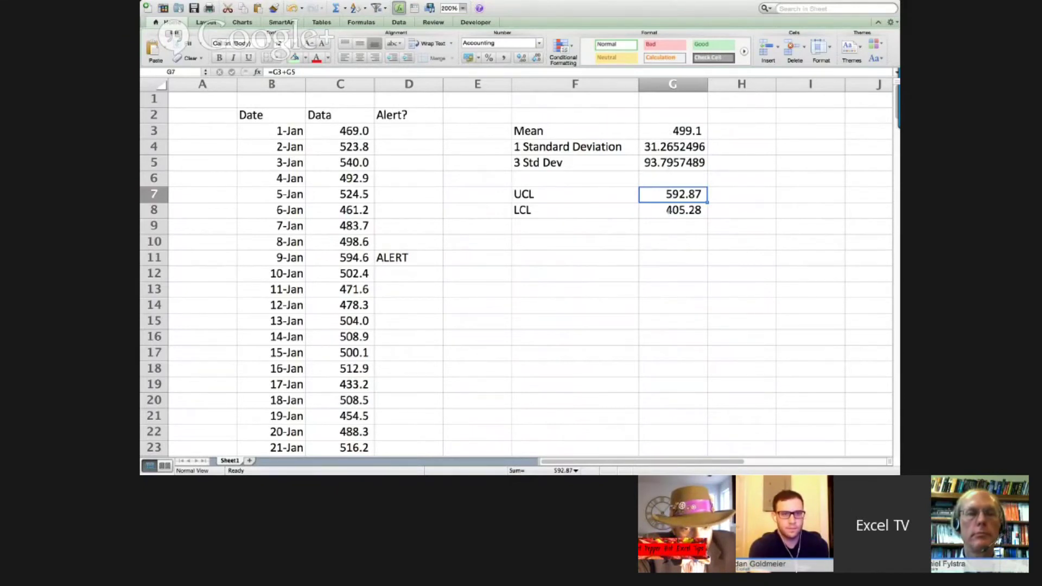
pyautogui.click(667, 209)
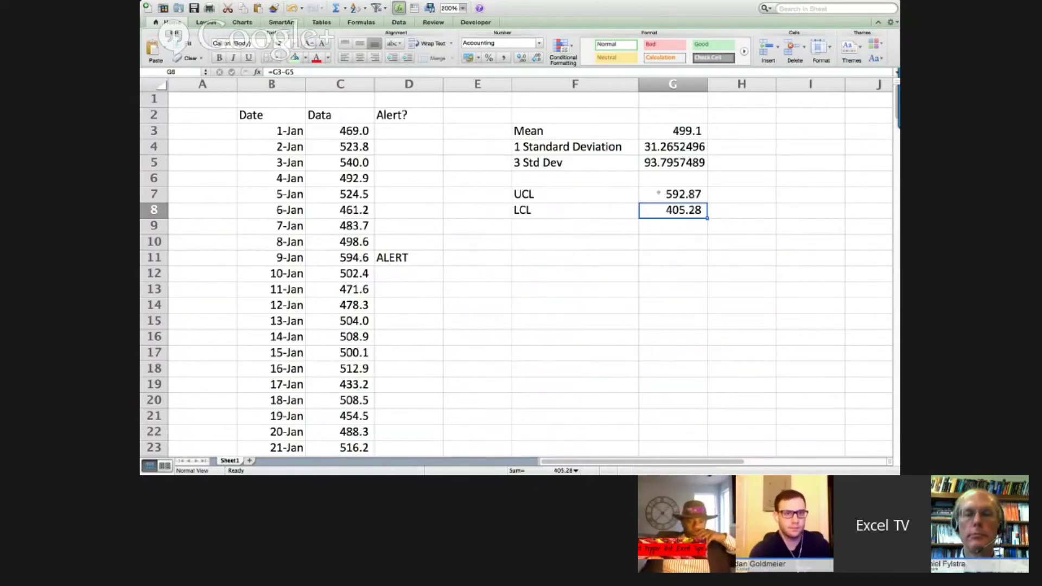
pyautogui.click(476, 207)
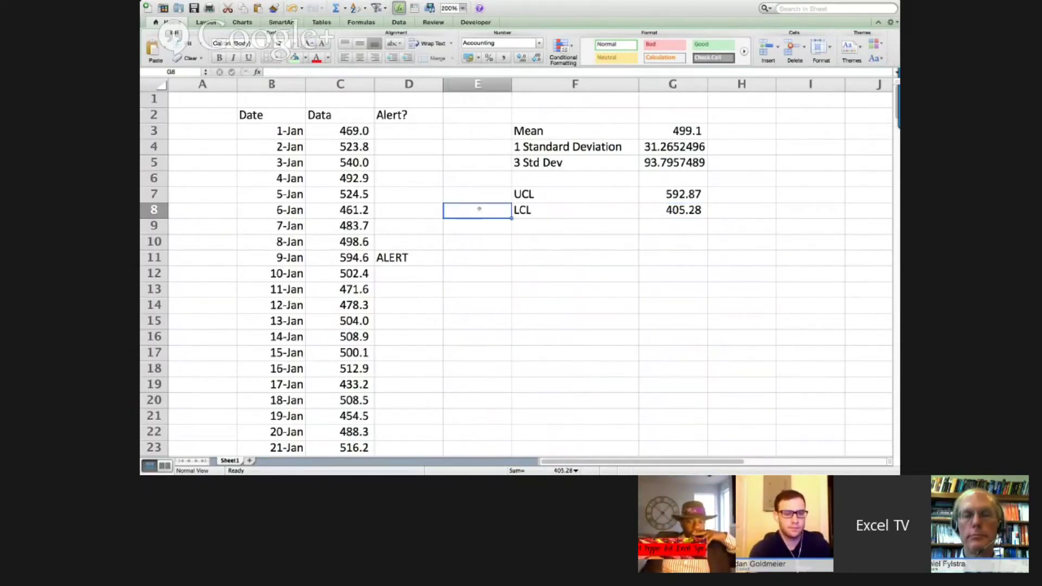
pyautogui.click(411, 195)
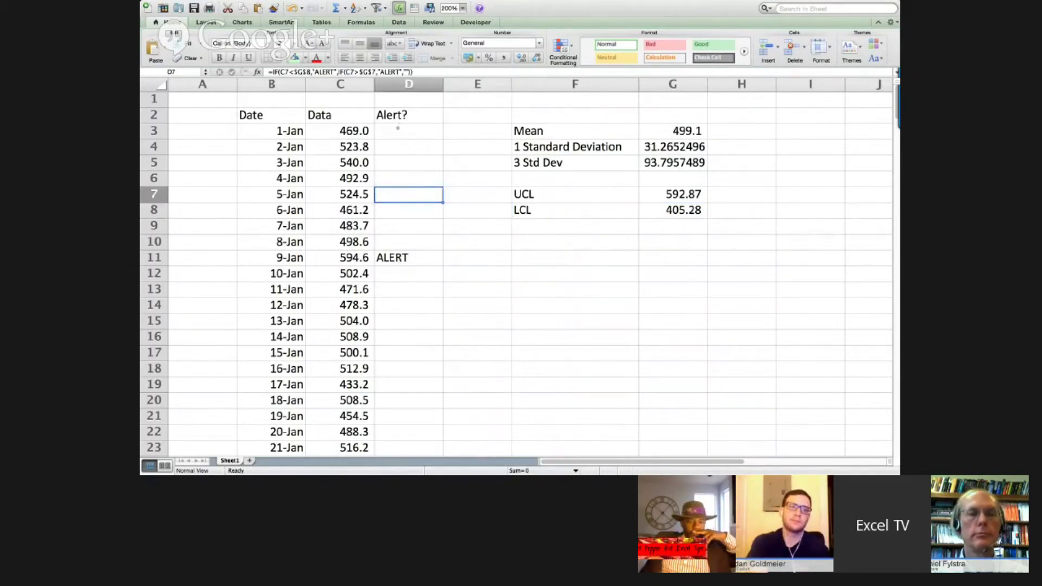
pyautogui.click(397, 129)
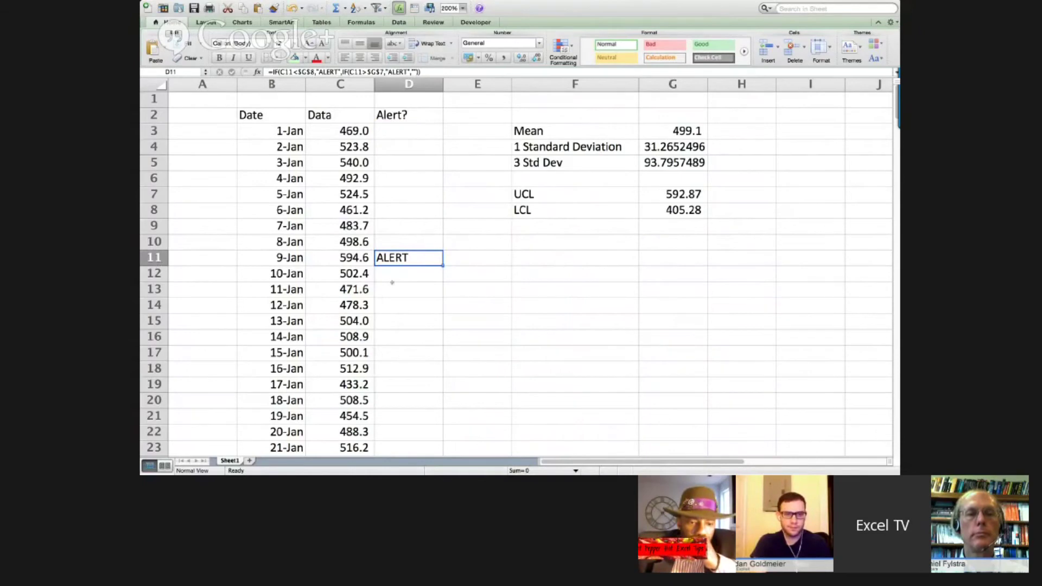
pyautogui.scroll(-20, 392, 283)
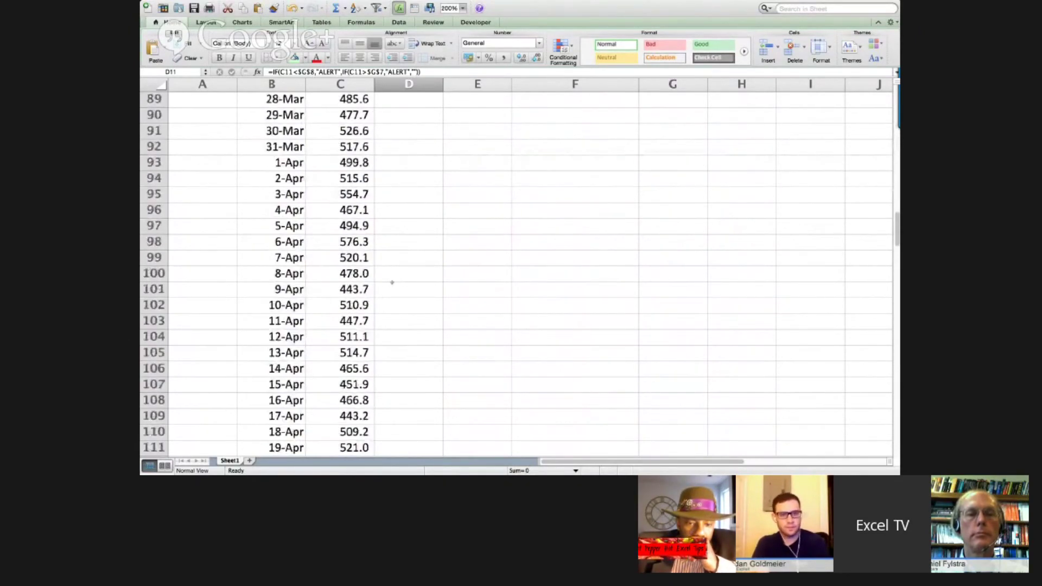
pyautogui.scroll(20, 392, 282)
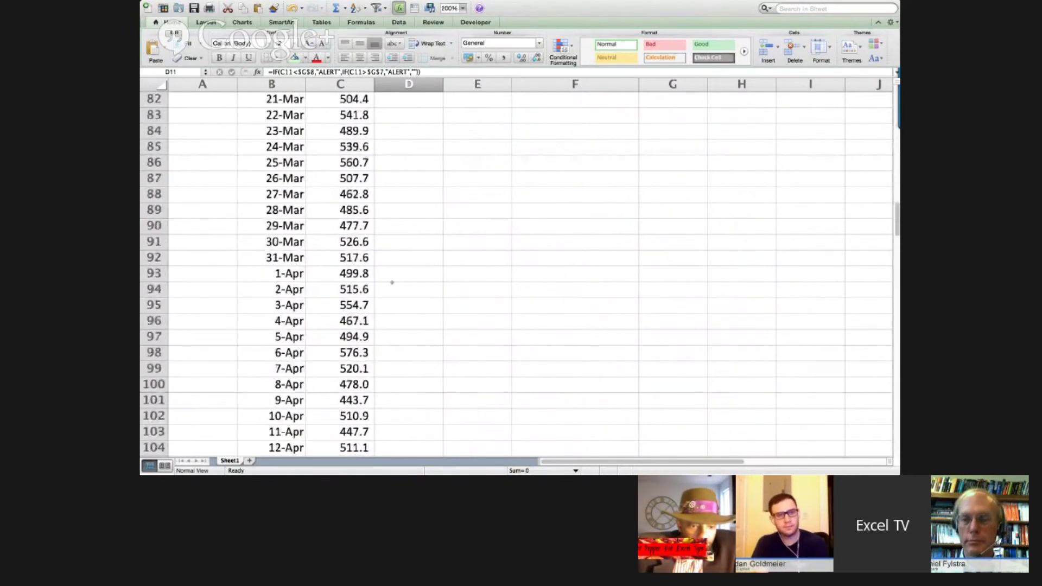
pyautogui.scroll(3, 392, 282)
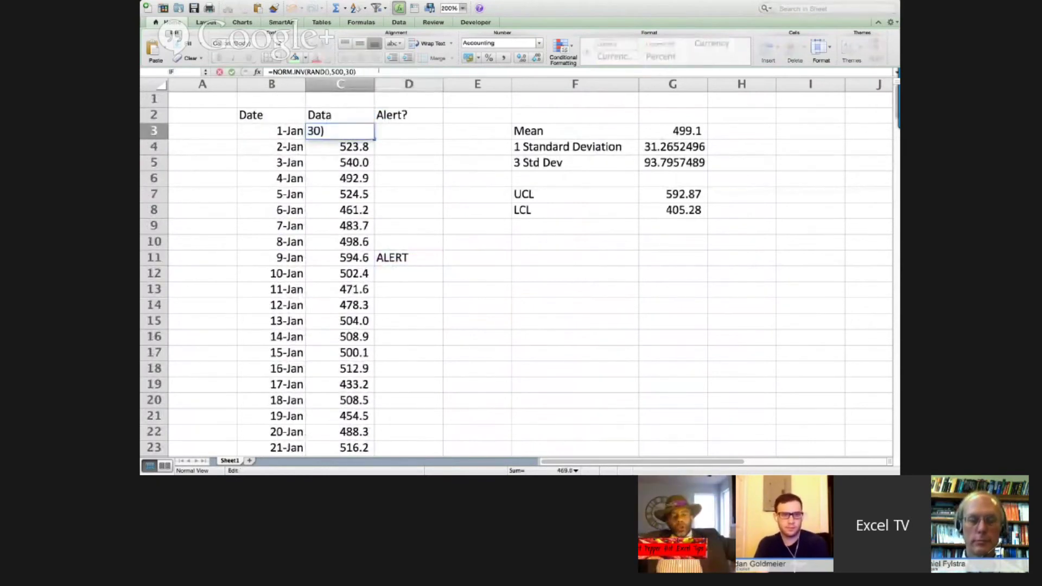
# - Recommit the C3 formula to regenerate data, giving mean 500.3, UCL 590.37, LCL 410.29
pyautogui.press('Return')
pyautogui.scroll(-20, 396, 184)
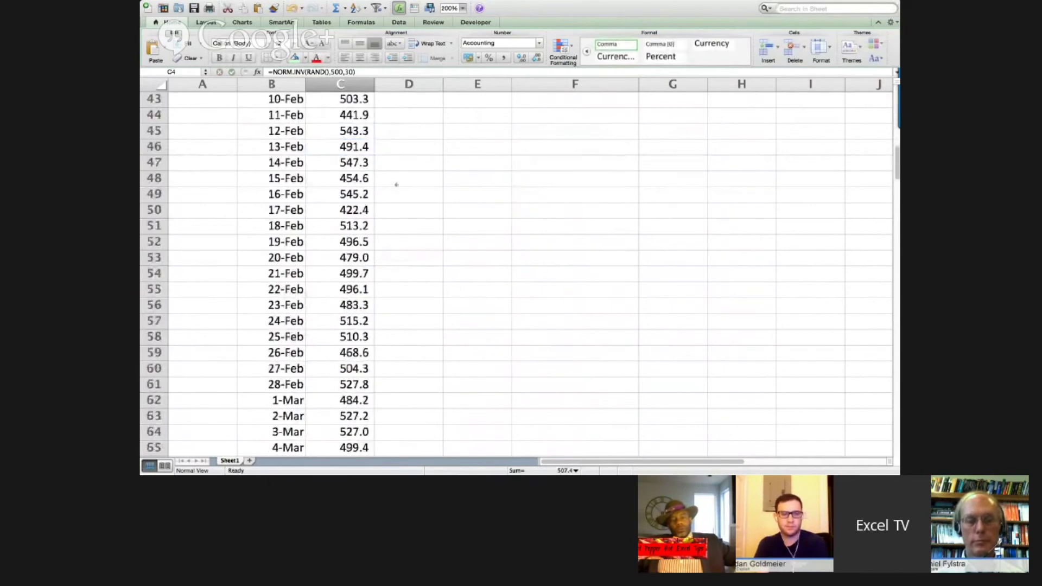
pyautogui.scroll(-16, 396, 185)
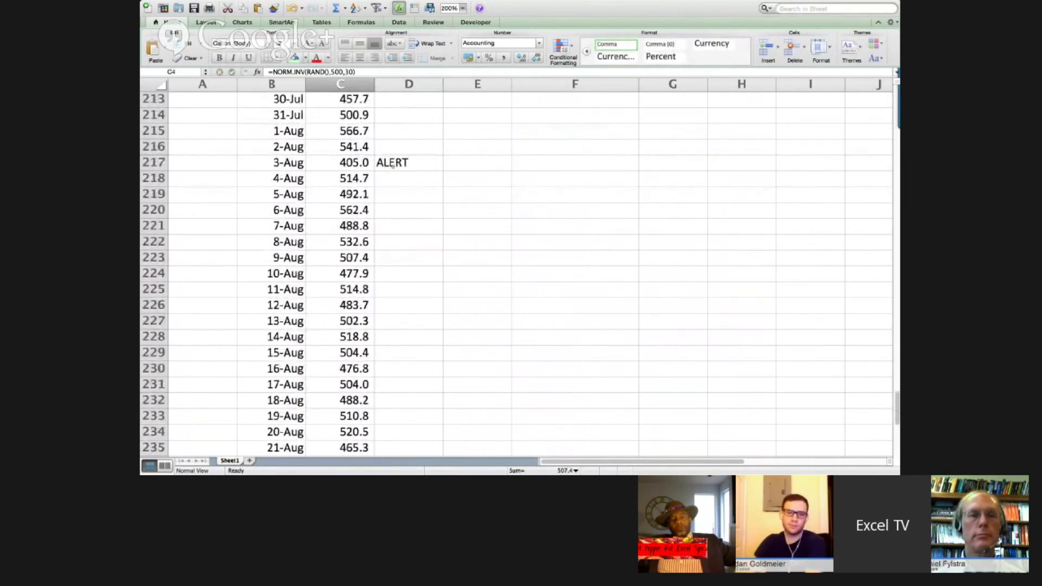
pyautogui.scroll(20, 392, 166)
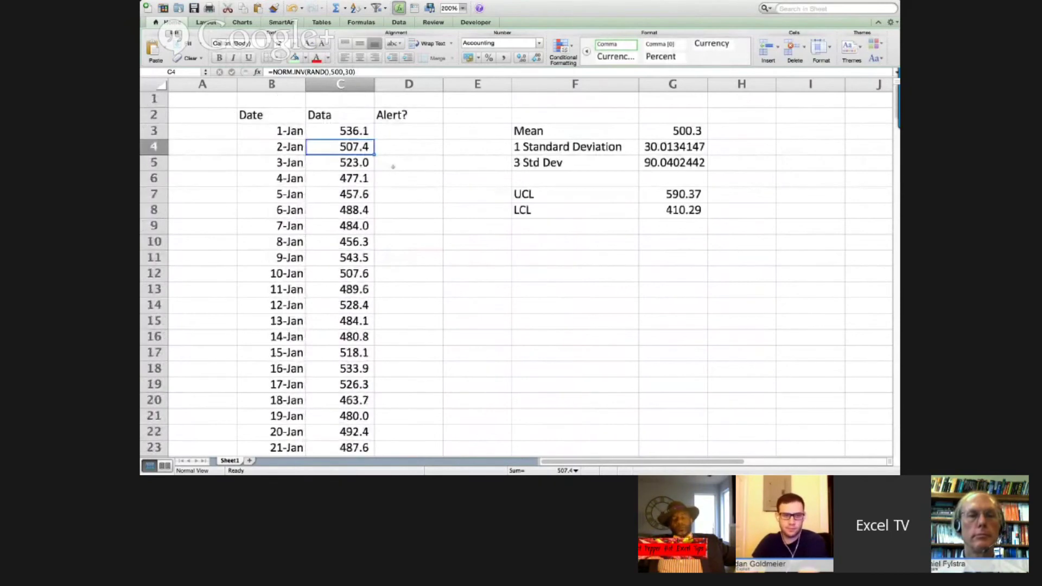